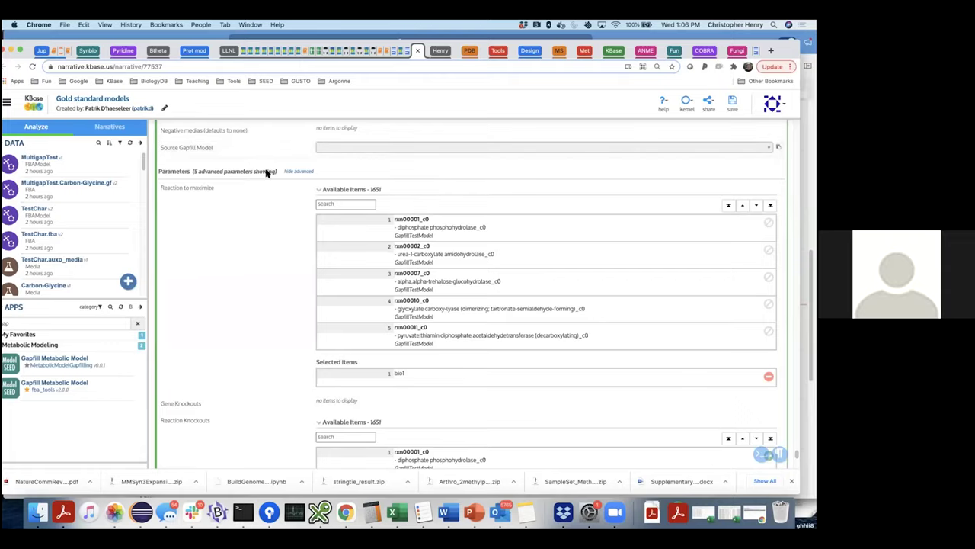
Hide the advanced parameters in the Gapfill Metabolic Model configuration and review the remaining media, reaction to maximize and output settings
scroll(271, 186, up, 2)
scroll(274, 190, up, 2)
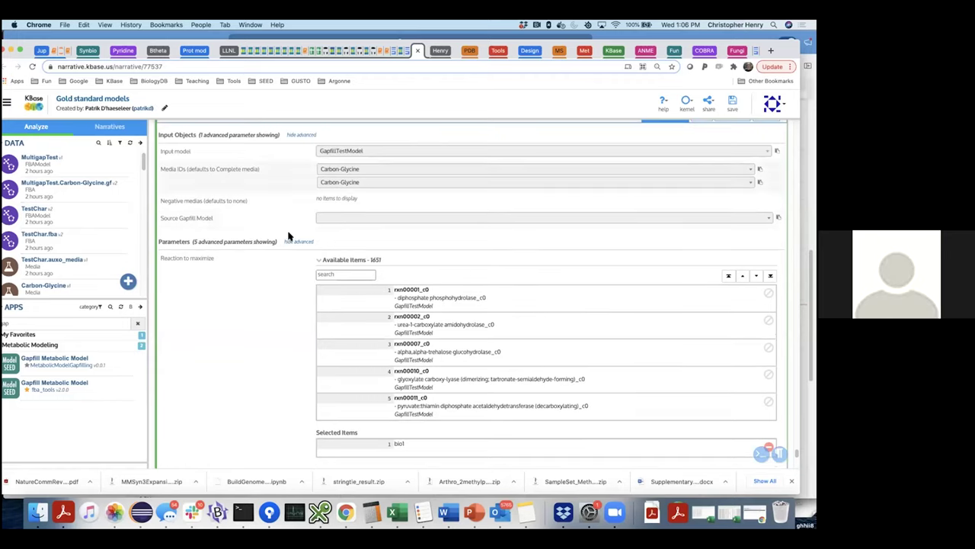
click(298, 241)
scroll(319, 218, down, 3)
scroll(319, 217, down, 1)
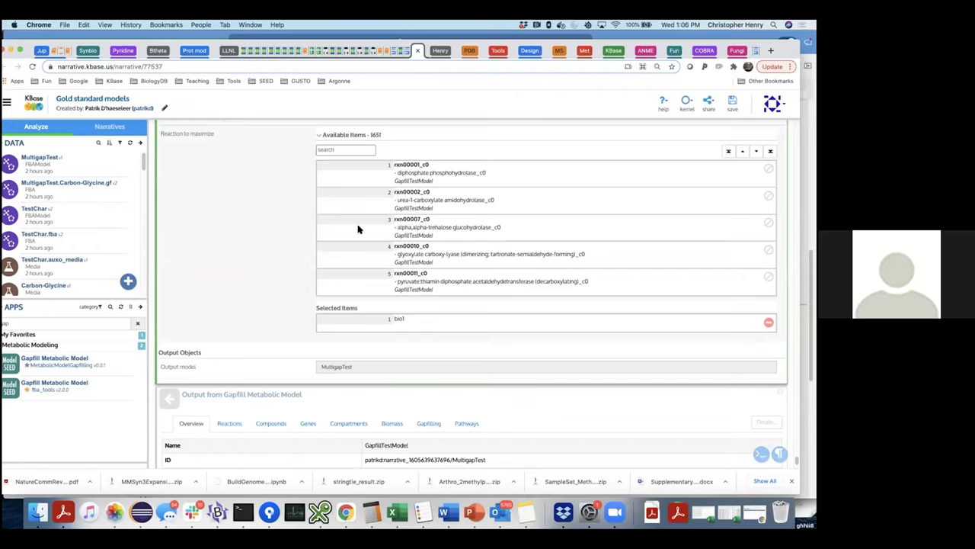
scroll(359, 229, up, 1)
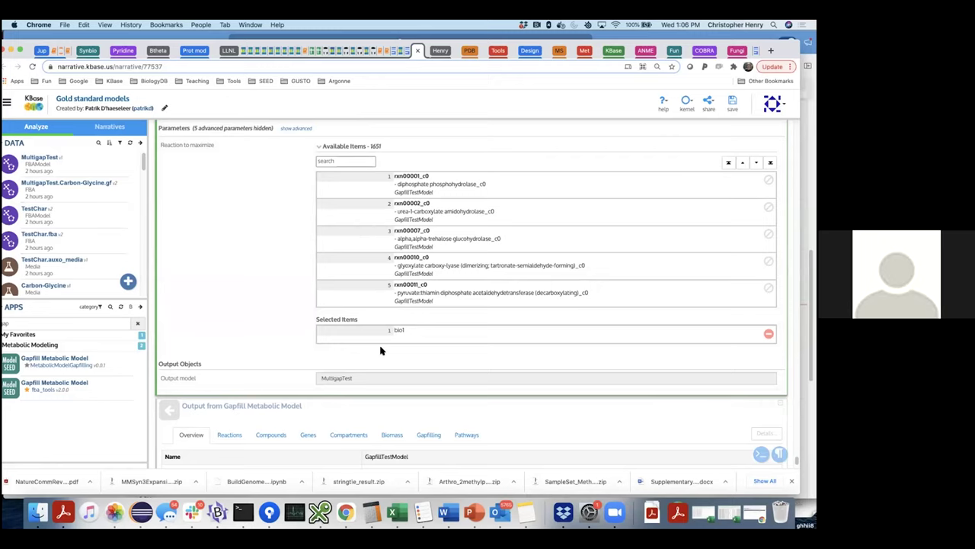
scroll(373, 320, up, 4)
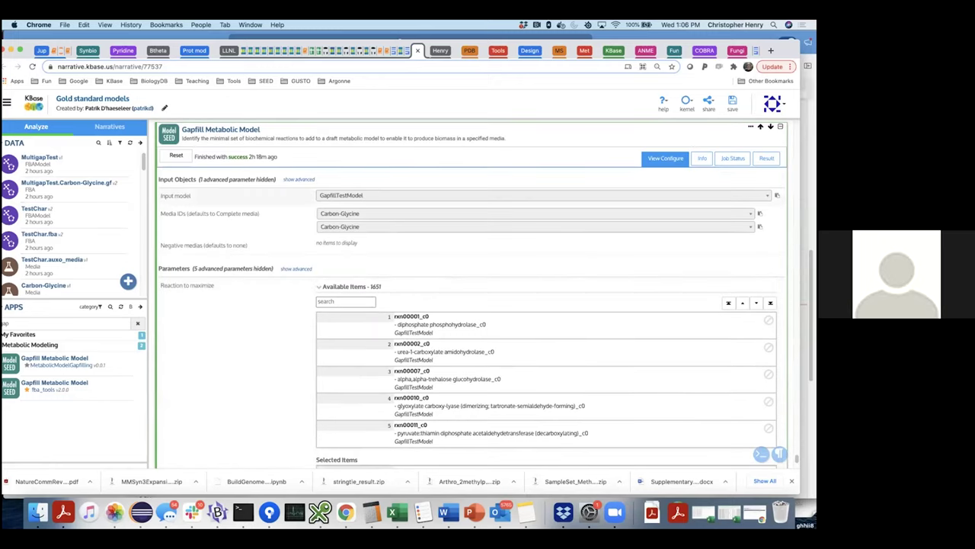
Show the Gapfill Metabolic Model result with the Objects section collapsed, and examine the report's summary and reactions table
click(766, 158)
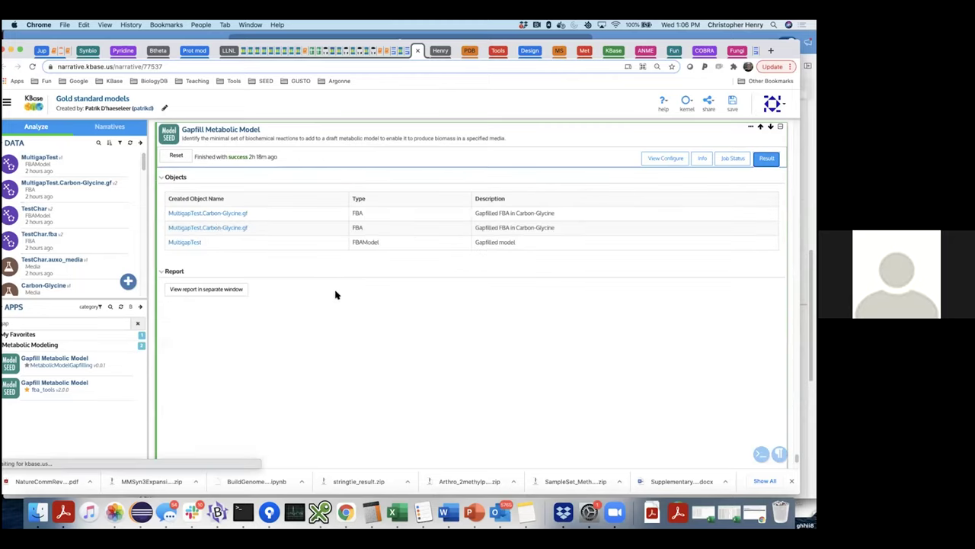
click(162, 173)
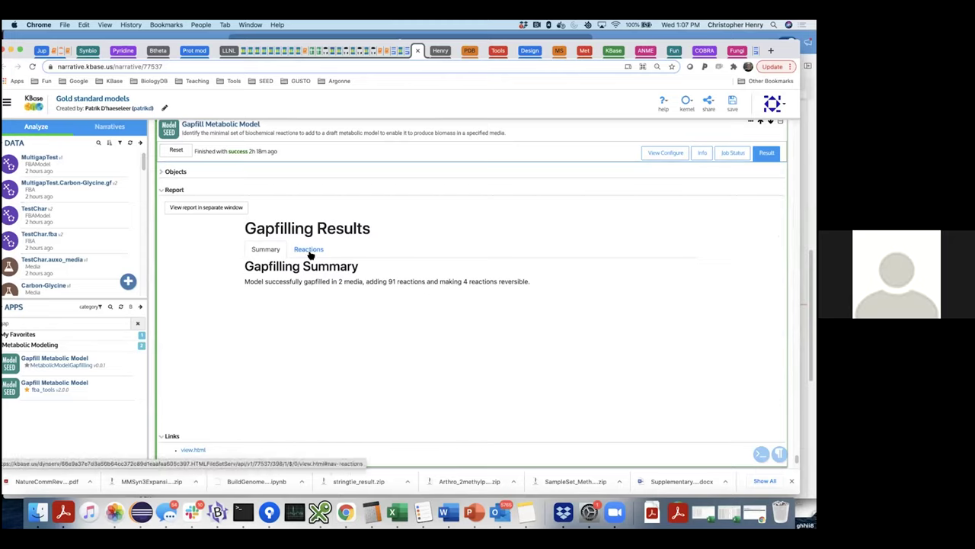
drag(338, 281, 496, 281)
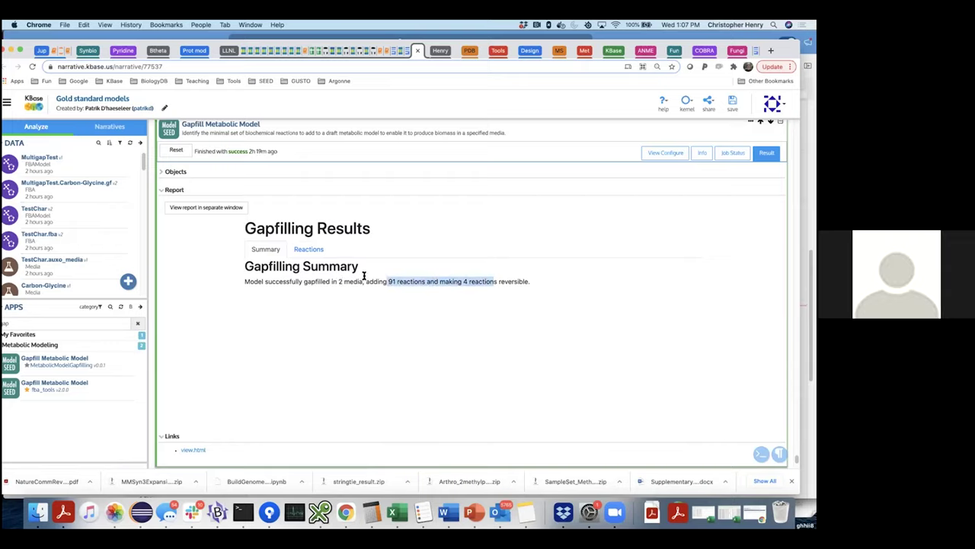
click(297, 252)
scroll(339, 313, down, 3)
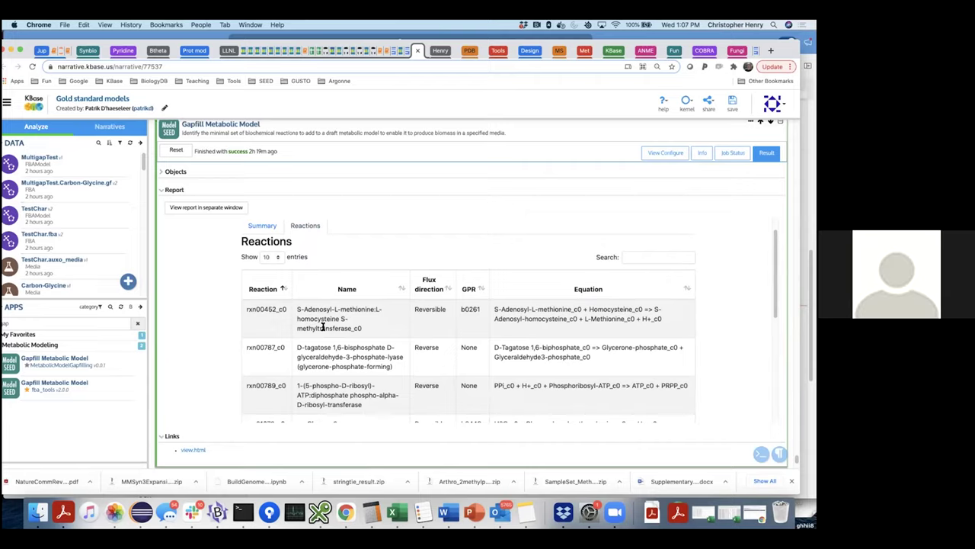
Look back over the Run Model Characterization results and the RAST annotation output that precede the gapfilling job
scroll(323, 326, up, 5)
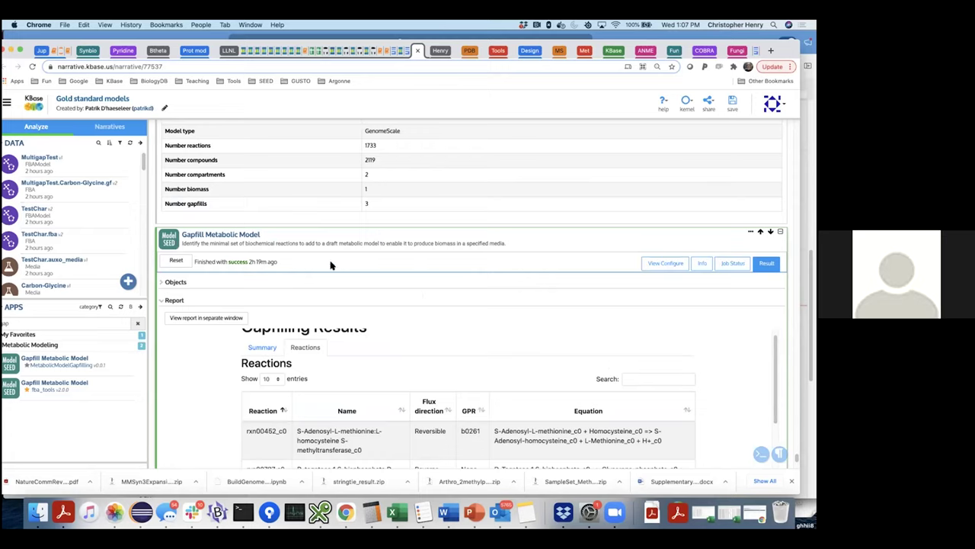
scroll(329, 263, up, 3)
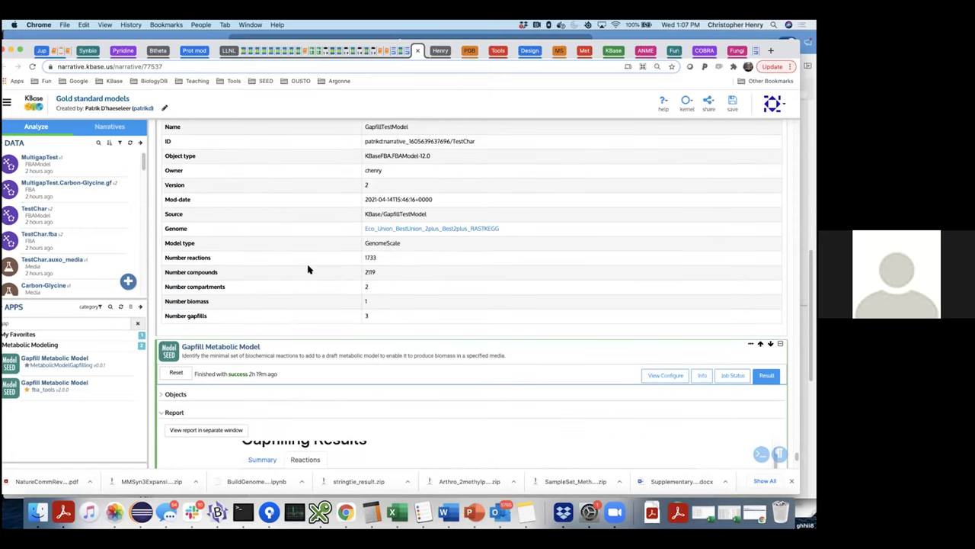
scroll(308, 268, up, 6)
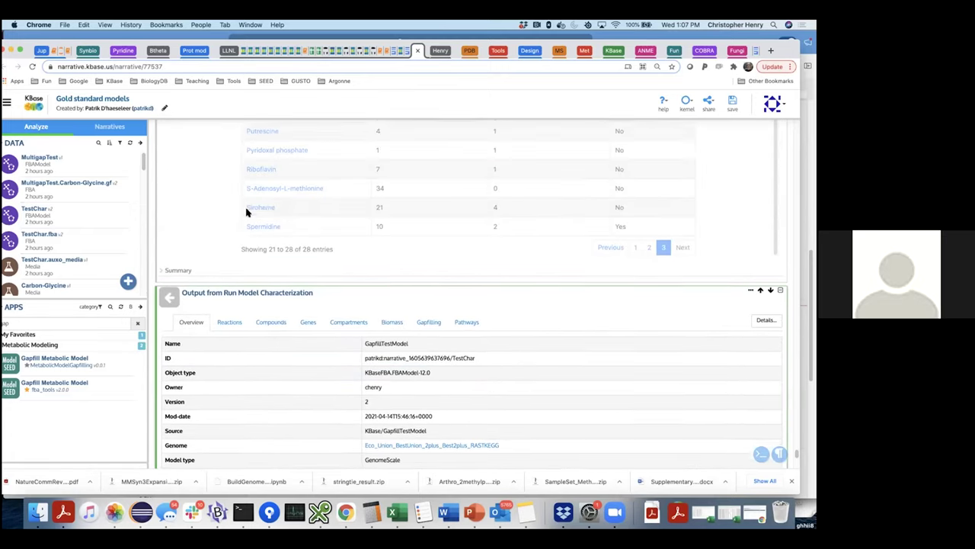
scroll(243, 213, up, 8)
scroll(240, 213, up, 15)
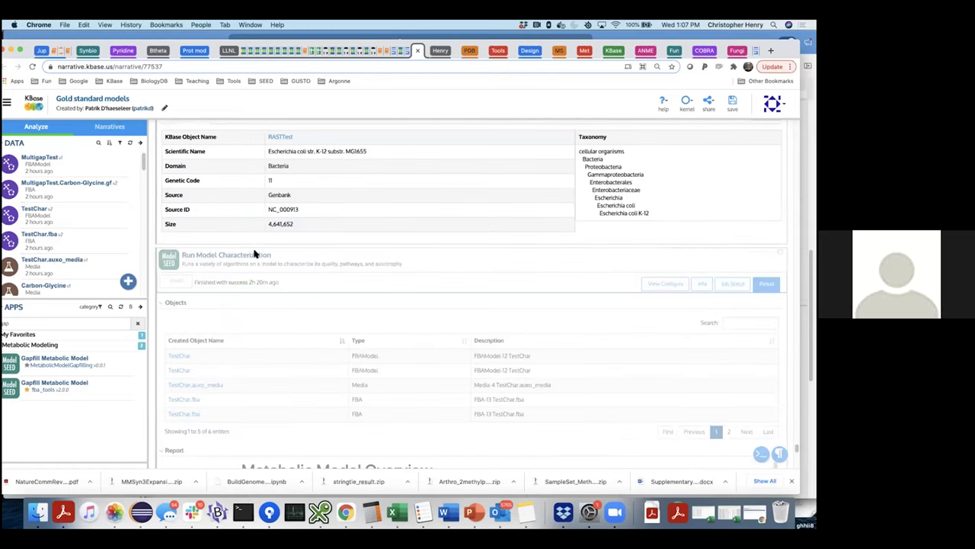
scroll(226, 236, down, 10)
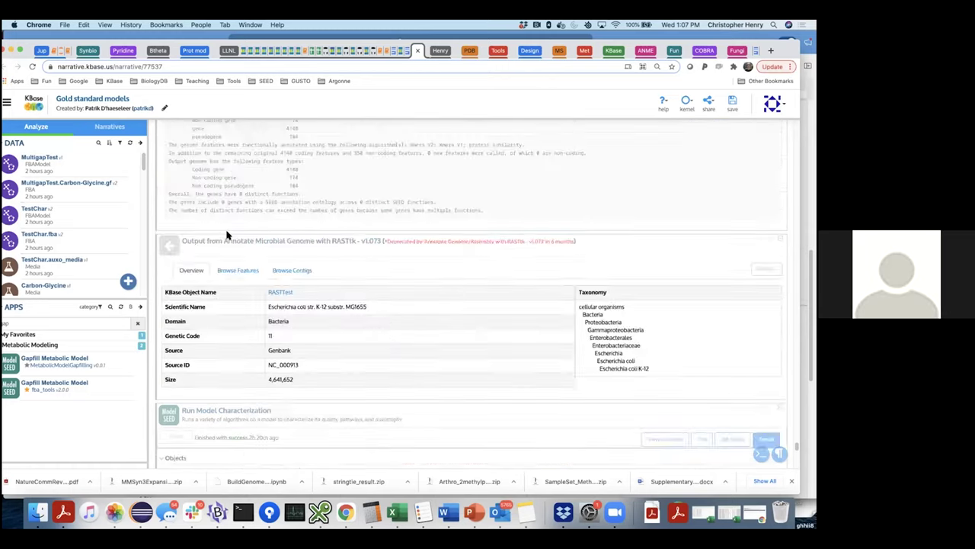
scroll(277, 310, down, 5)
scroll(314, 360, down, 3)
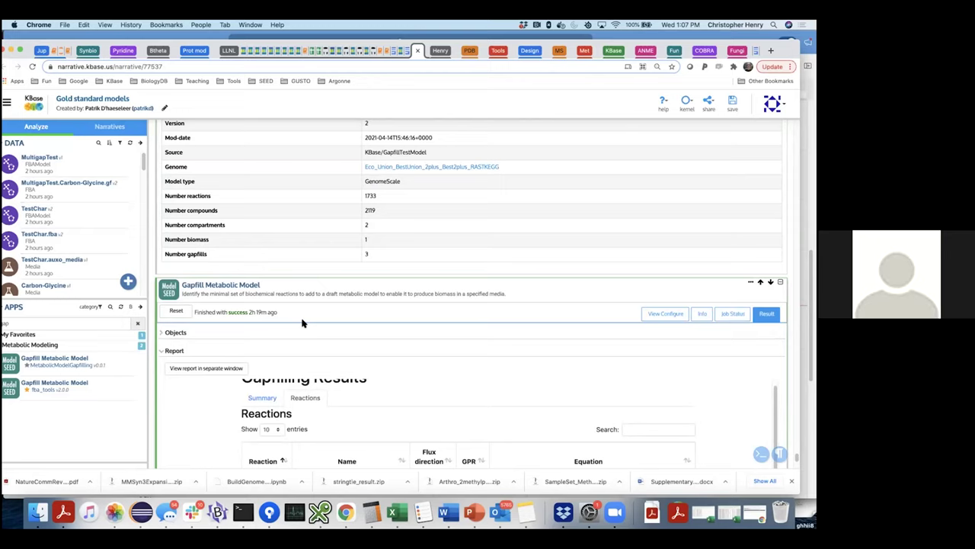
Examine the flux direction, GPR and equation of the reactions listed in the gapfilling report, including the GPR entry for rxn00787_c0
scroll(407, 320, down, 2)
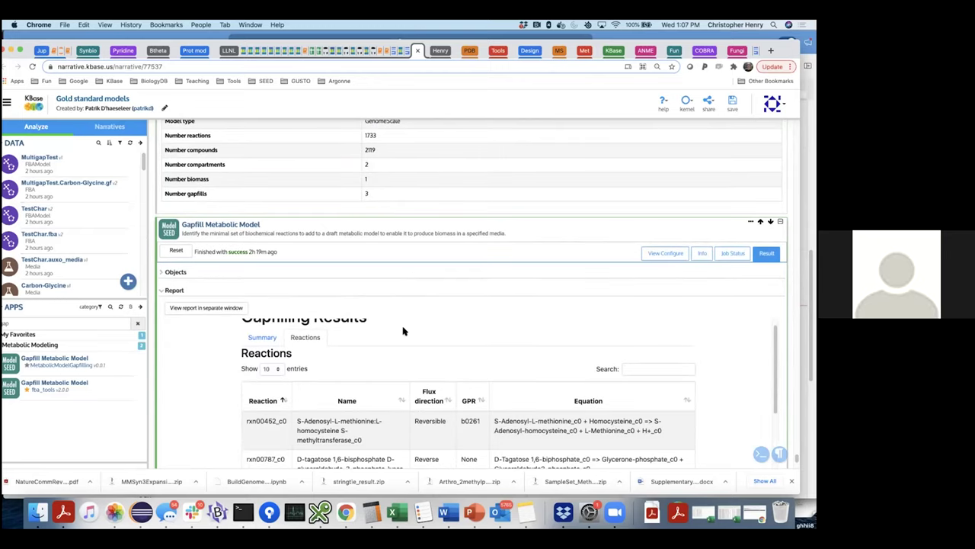
scroll(407, 337, up, 1)
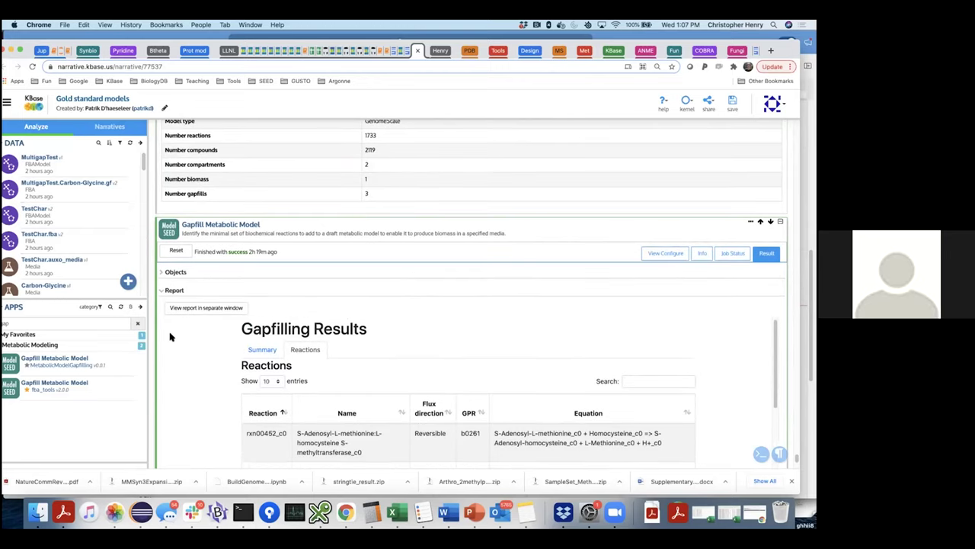
scroll(200, 340, down, 1)
scroll(210, 336, up, 1)
scroll(151, 333, down, 1)
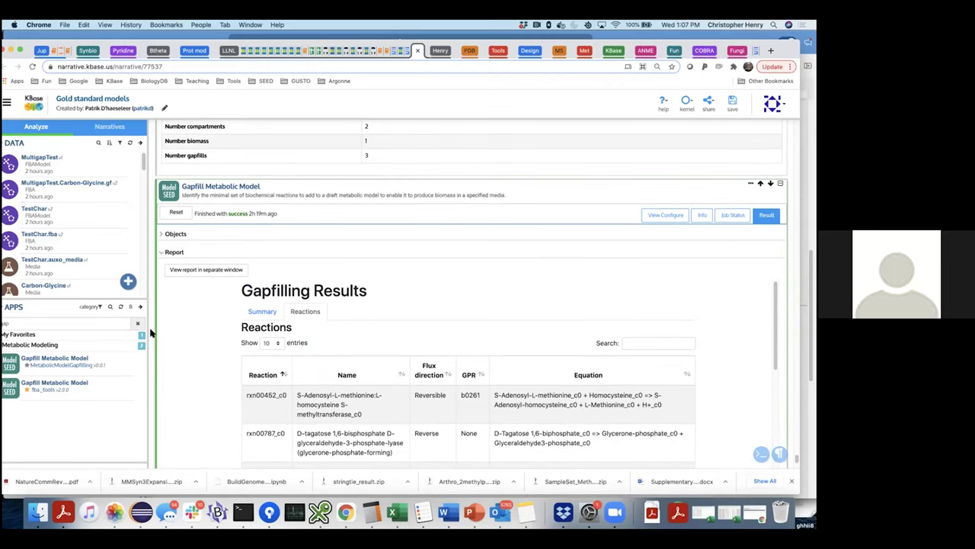
scroll(151, 333, down, 2)
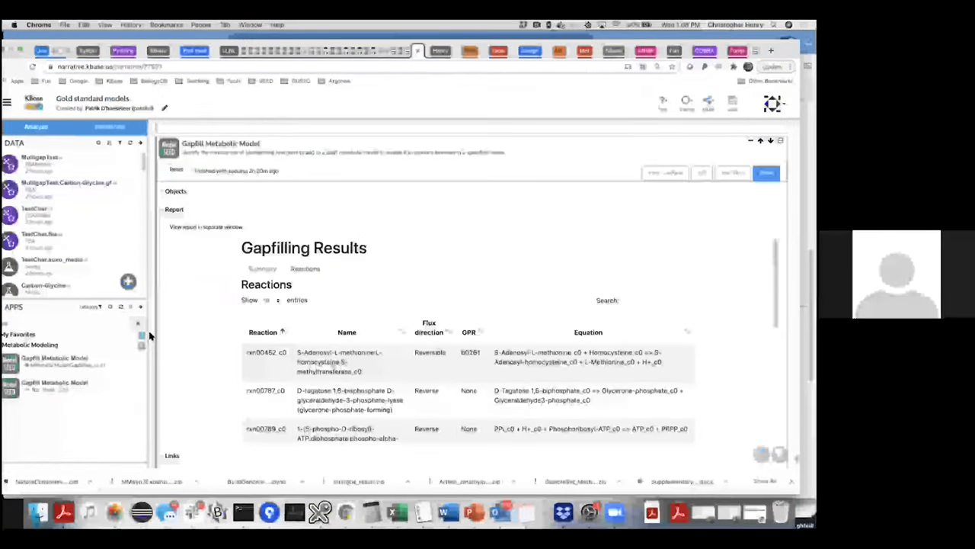
scroll(297, 378, down, 1)
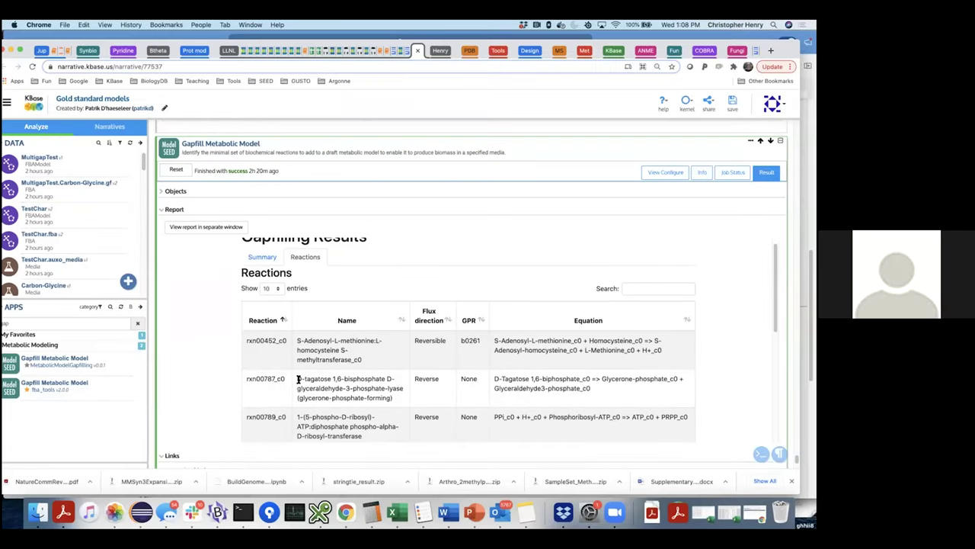
scroll(299, 381, down, 1)
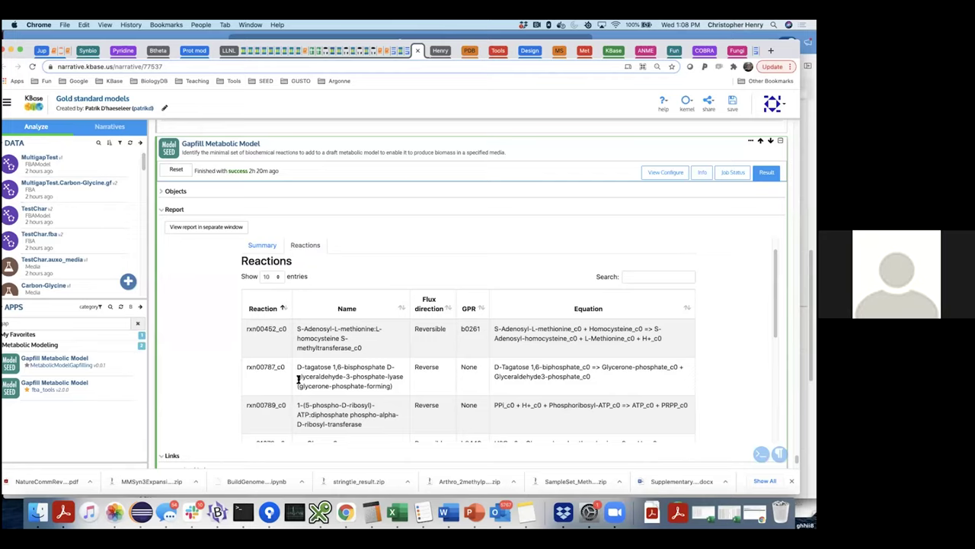
double_click(466, 367)
click(294, 380)
scroll(294, 379, down, 3)
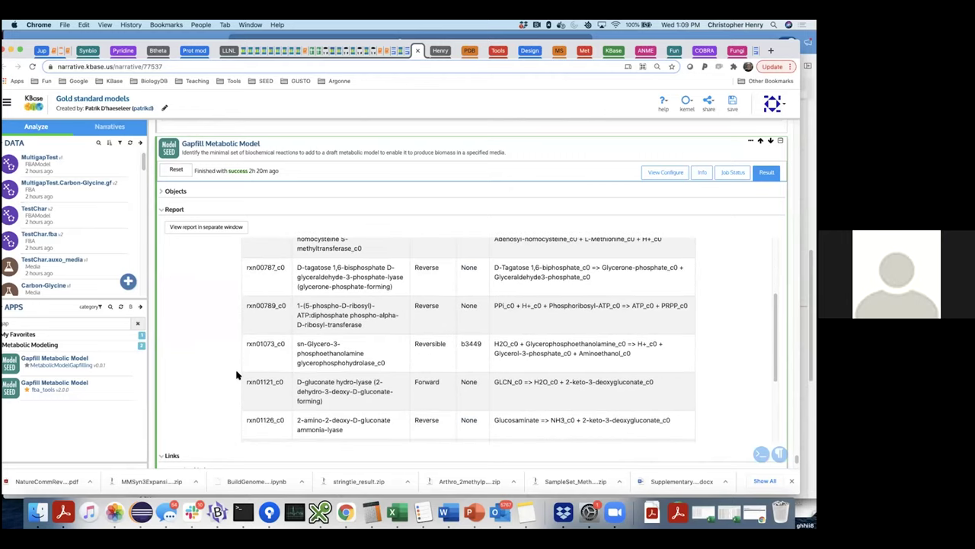
scroll(237, 375, up, 5)
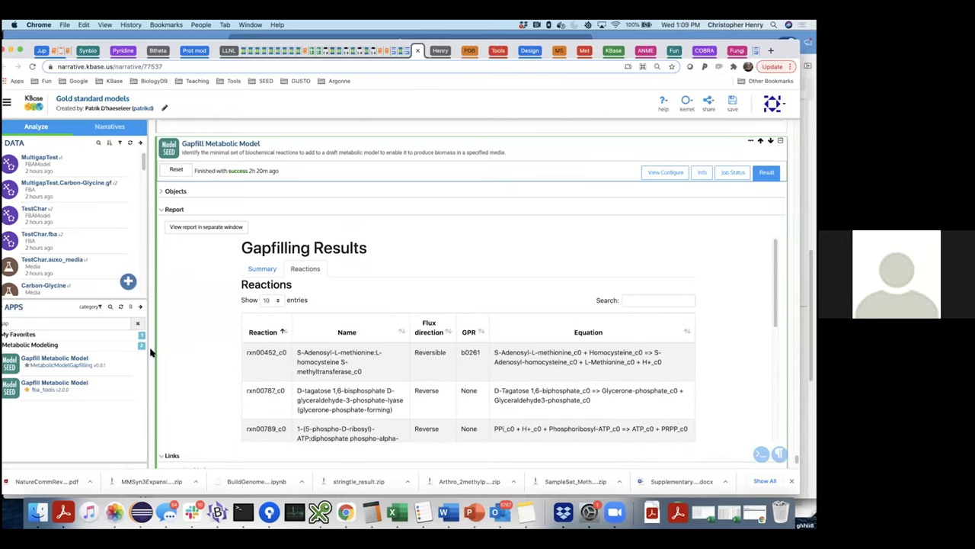
scroll(150, 352, down, 1)
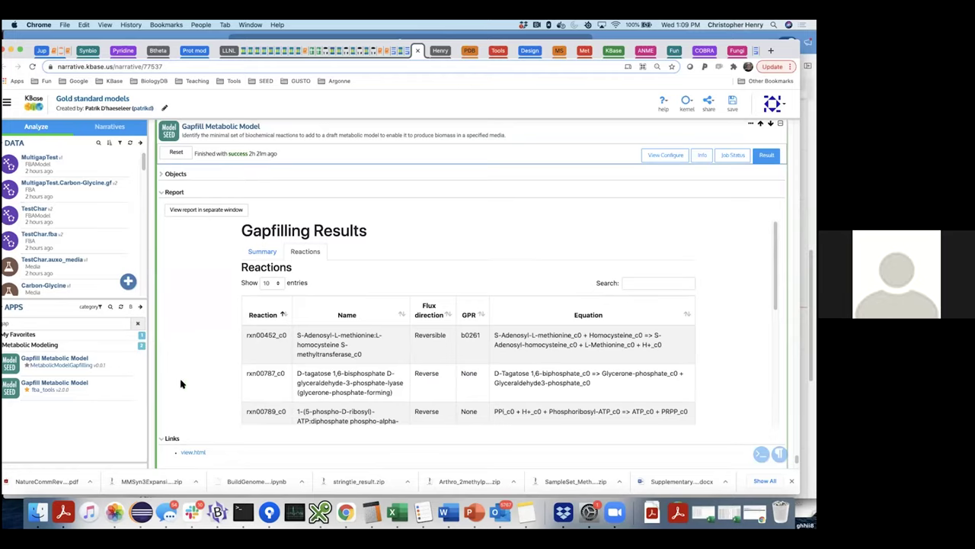
scroll(210, 380, down, 1)
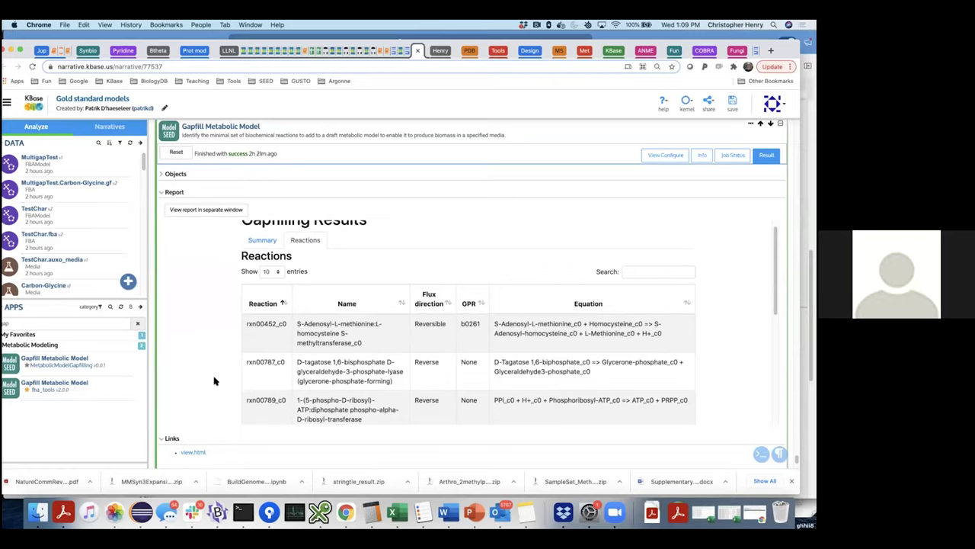
scroll(213, 380, up, 1)
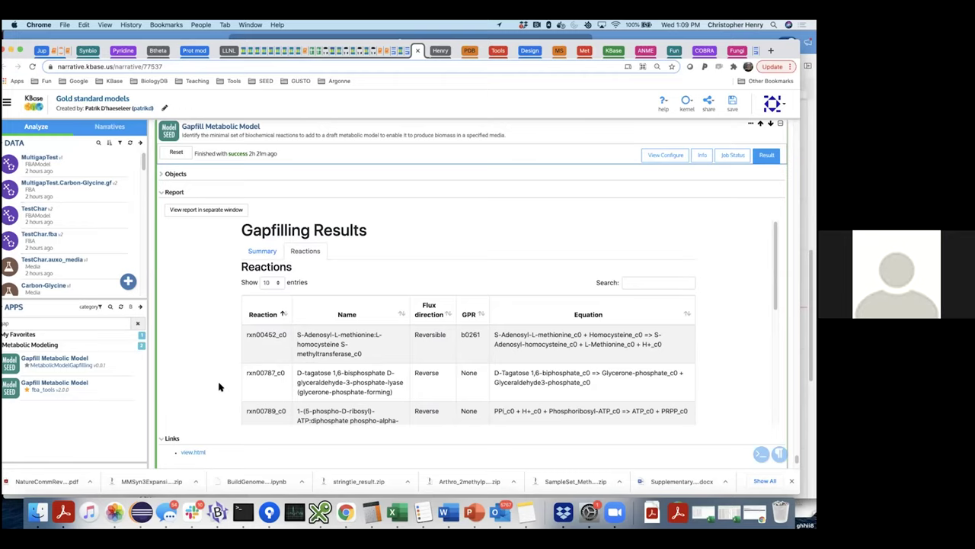
scroll(204, 381, down, 1)
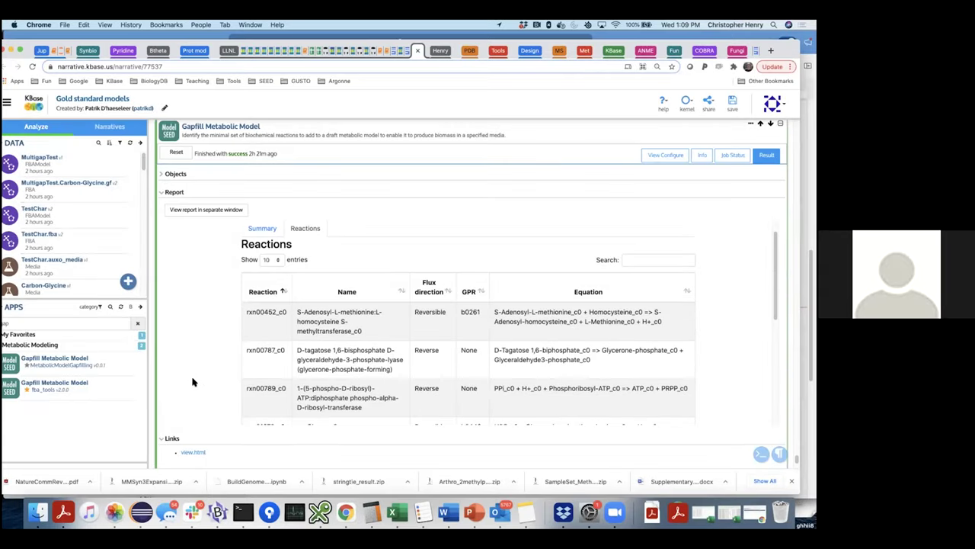
scroll(192, 381, down, 5)
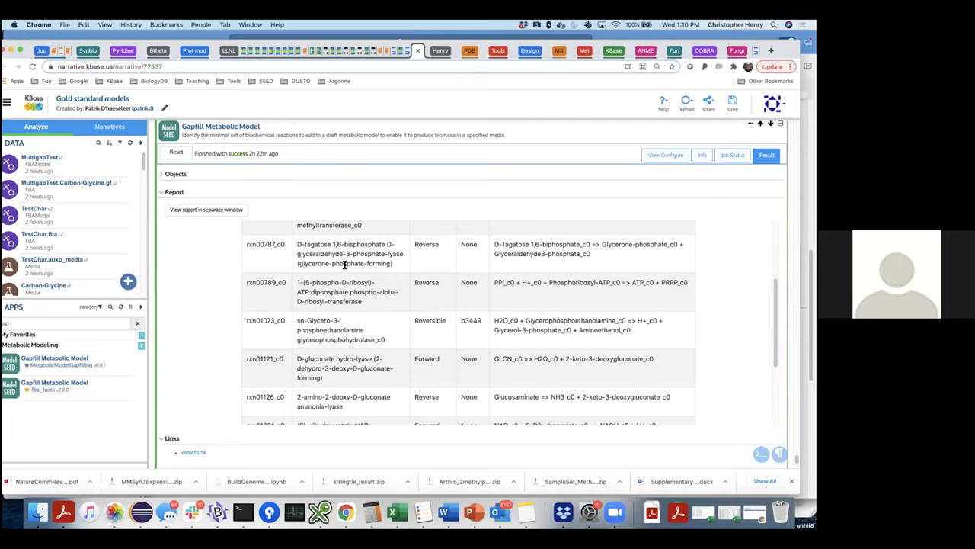
List the reactions of the gapfilled MultigapTest model in the output from Gapfill Metabolic Model
scroll(345, 264, down, 10)
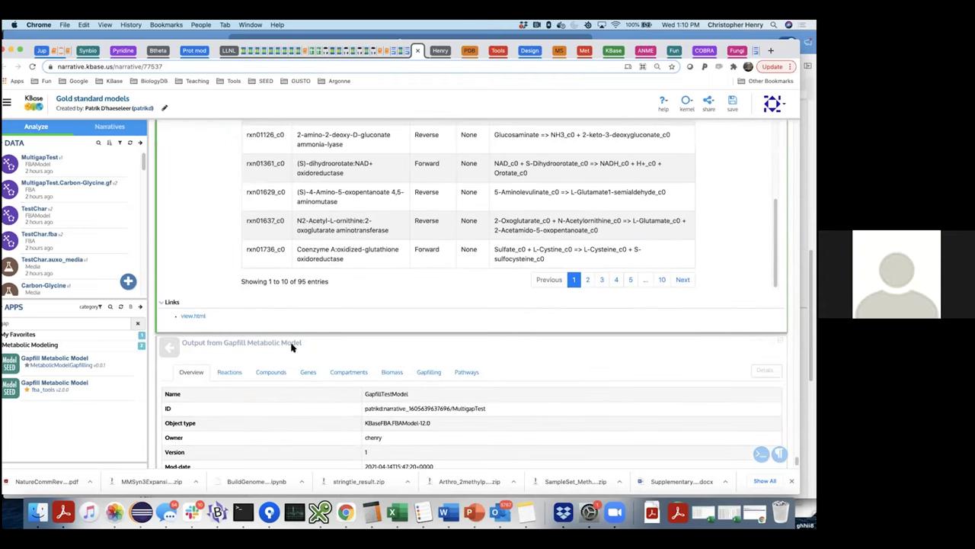
scroll(295, 350, down, 4)
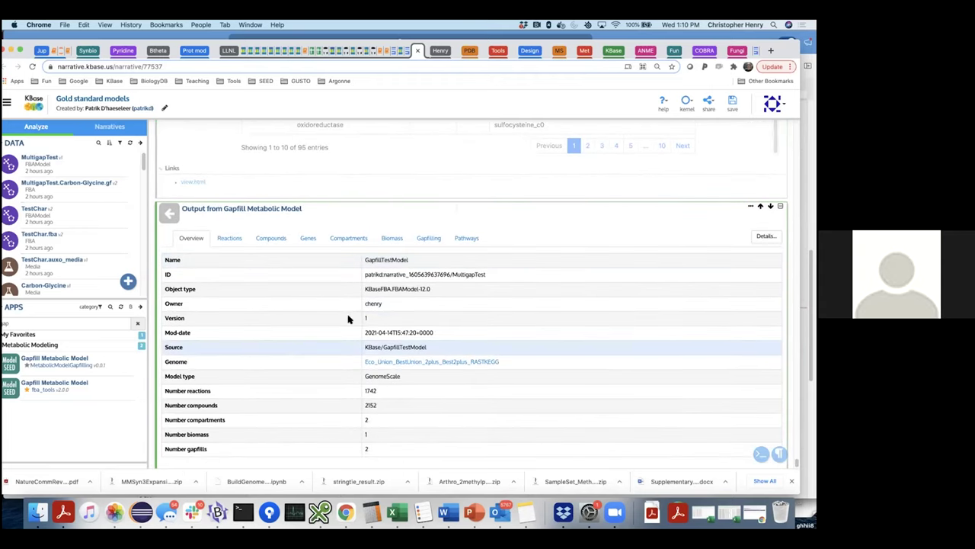
scroll(305, 327, down, 1)
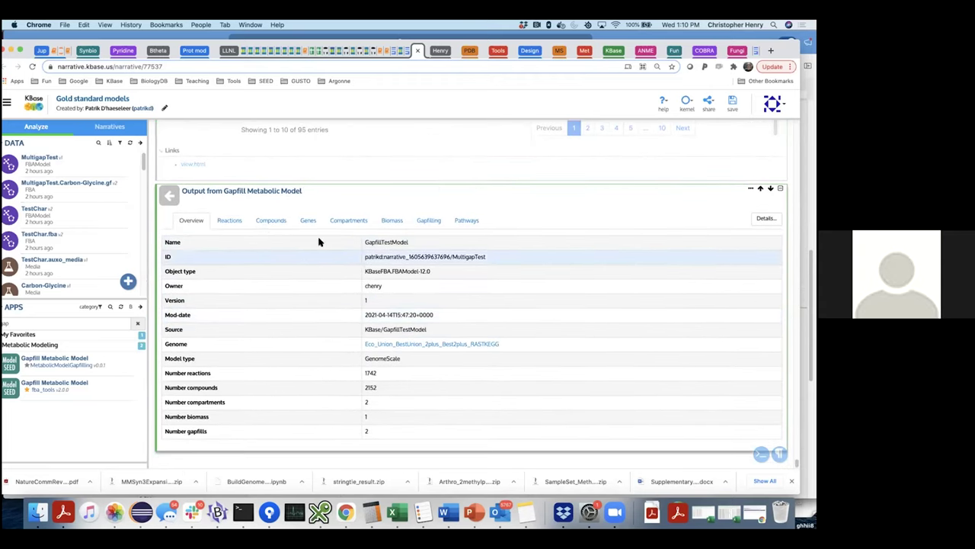
click(233, 221)
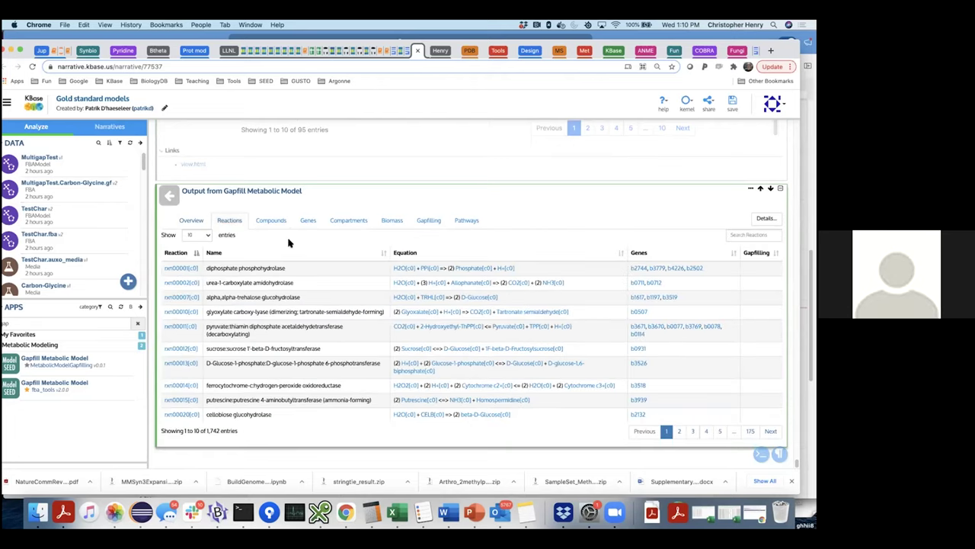
scroll(363, 275, up, 1)
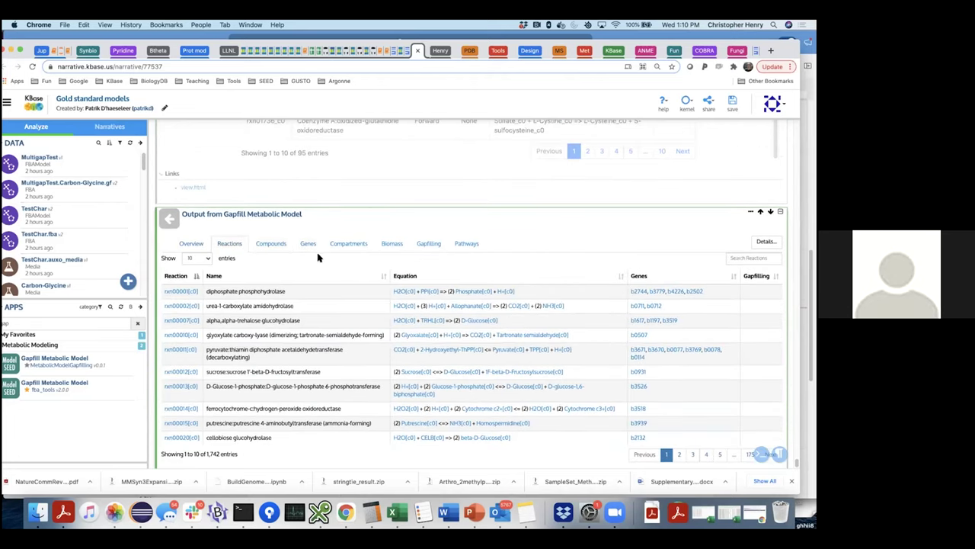
Return to the Report section of the Gapfill Metabolic Model job above the model output
scroll(305, 248, up, 4)
scroll(156, 238, up, 4)
click(161, 240)
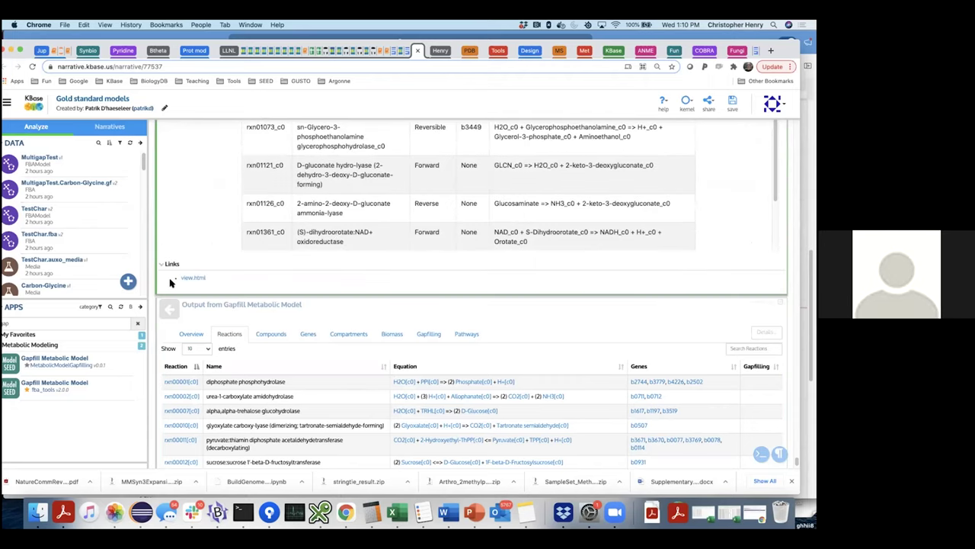
scroll(168, 279, up, 10)
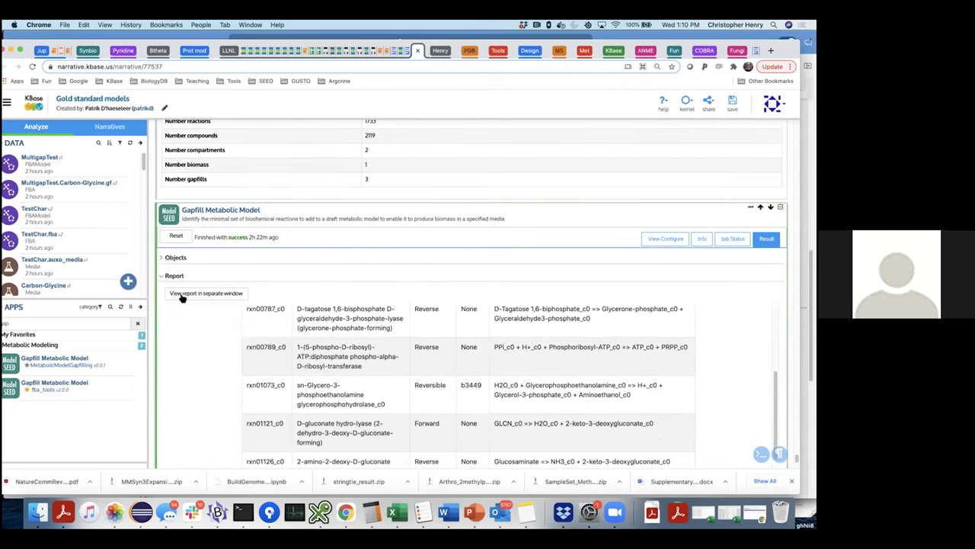